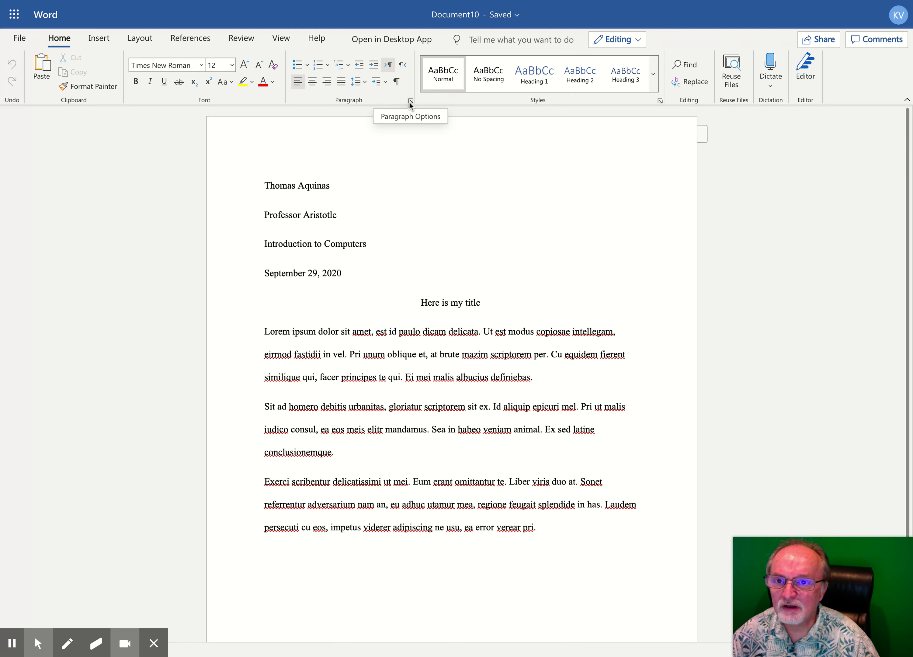
Open the paragraph settings to view the indentation and spacing options, and close them without changing anything.
click(410, 102)
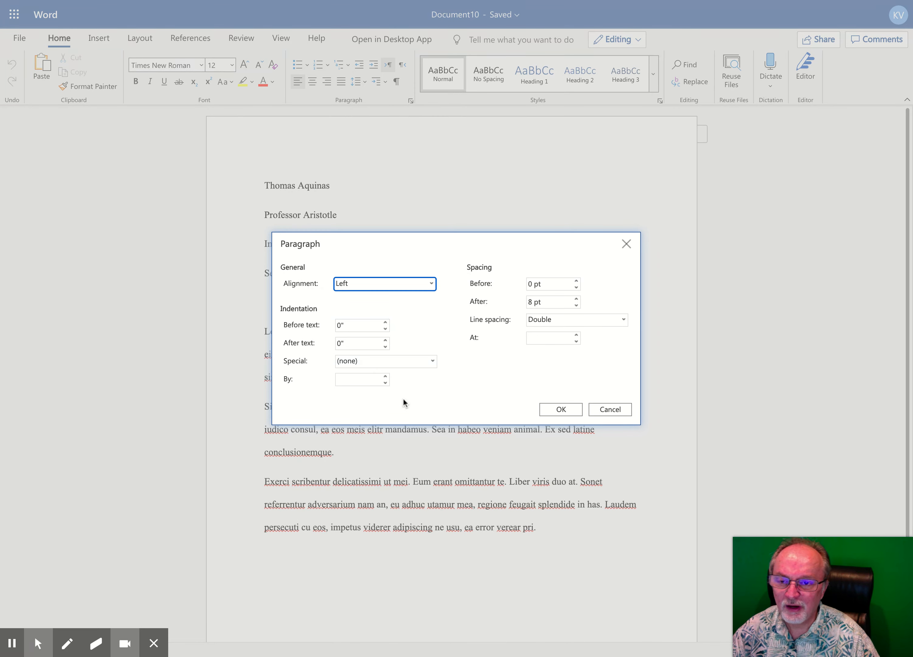
click(626, 244)
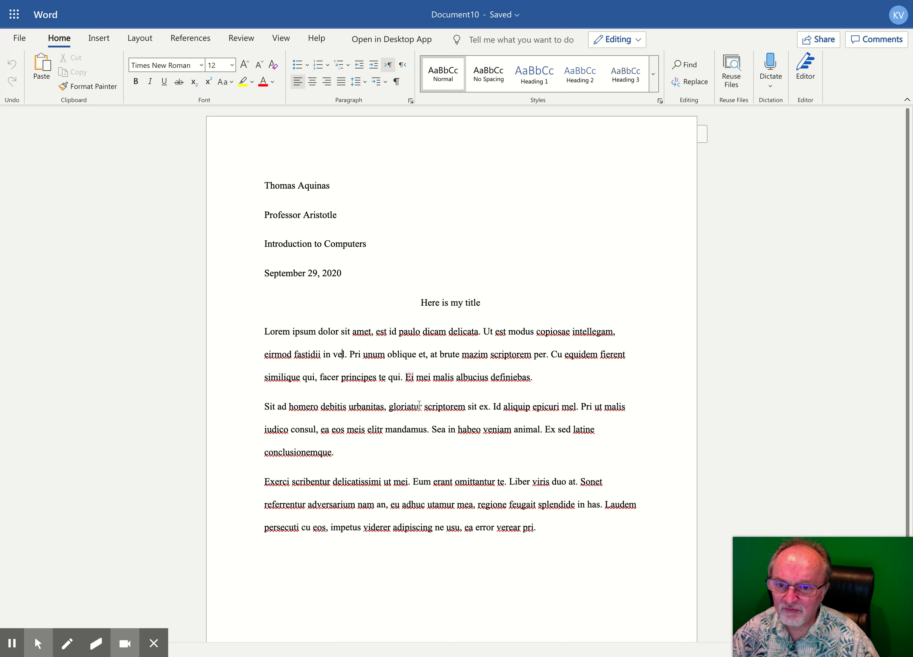
drag(540, 377, 369, 332)
click(392, 355)
Indent the entire document, from the heading lines through the last body paragraph, by 1" before the text.
drag(263, 184, 550, 537)
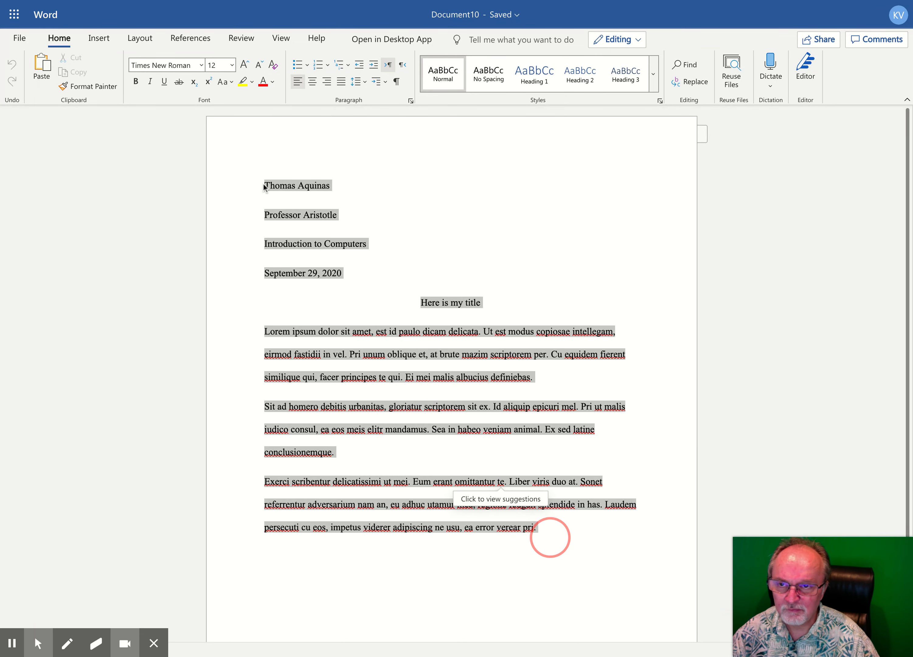
click(411, 101)
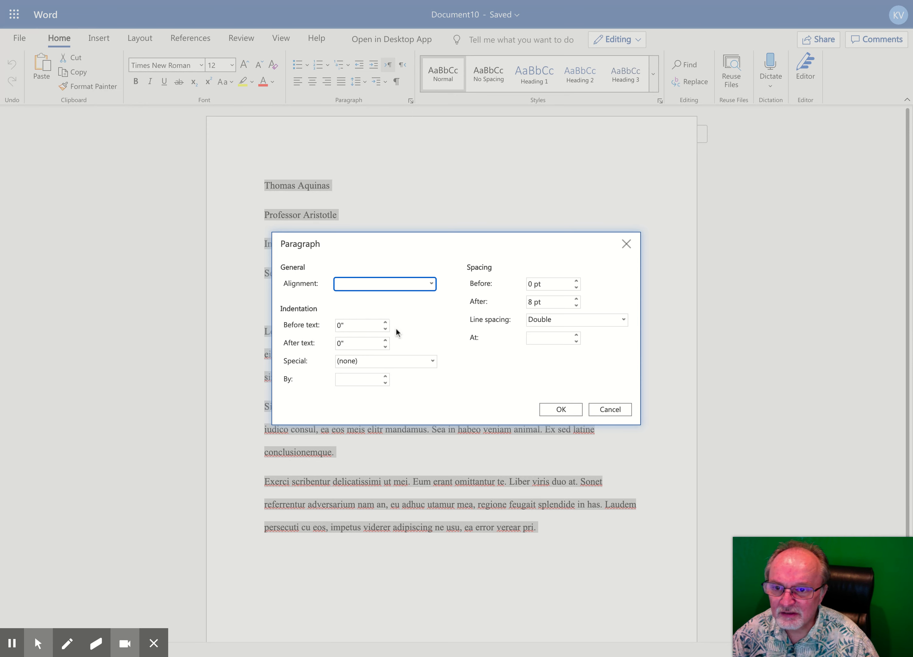
click(355, 325)
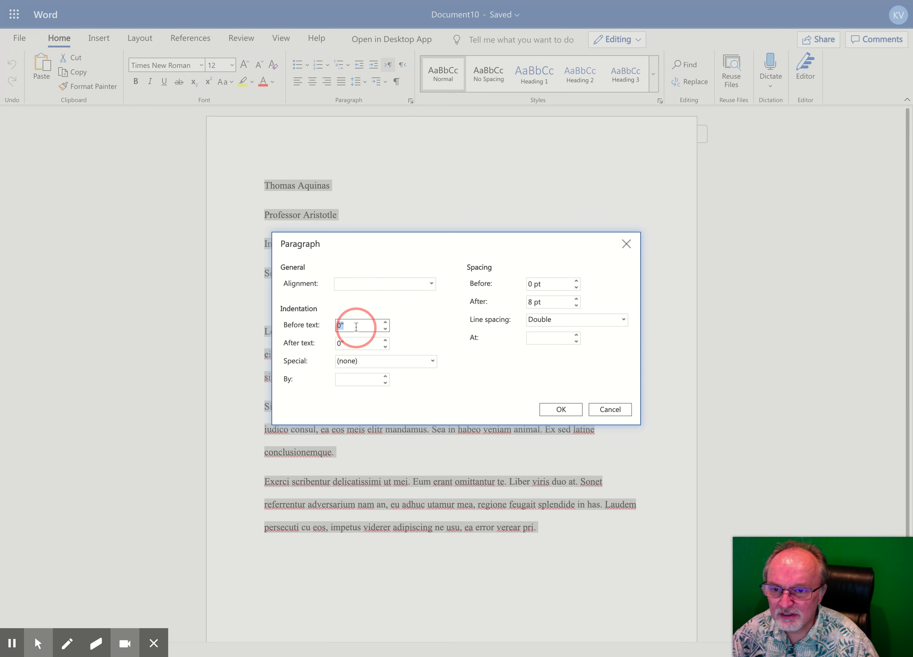
double_click(350, 325)
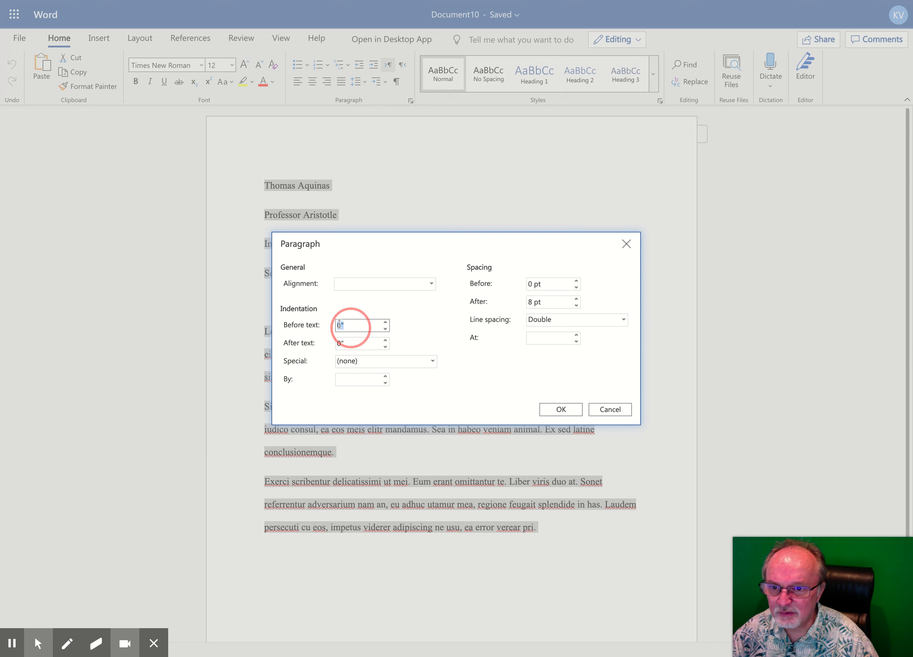
text(1)
click(566, 405)
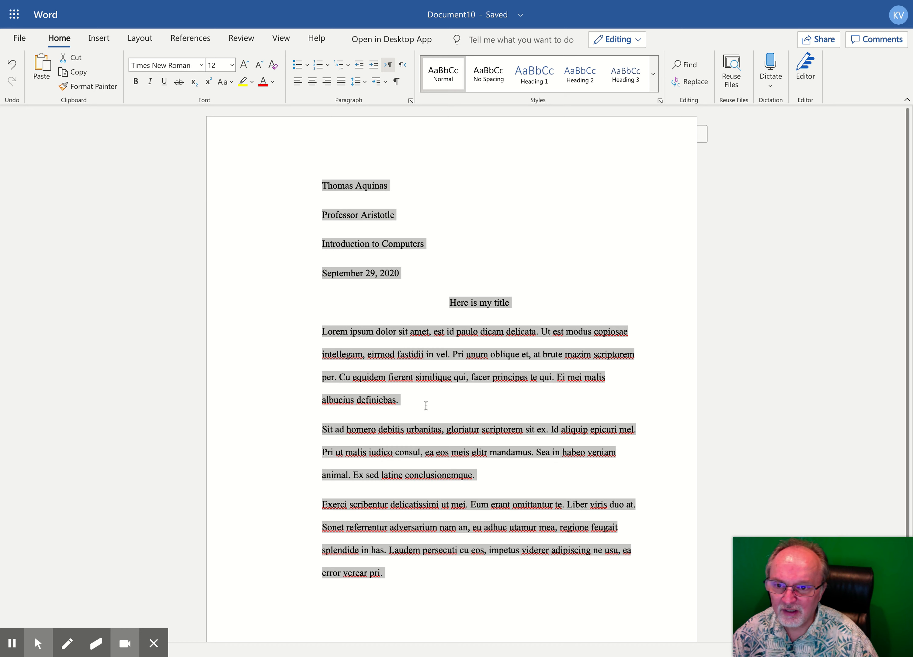
click(439, 429)
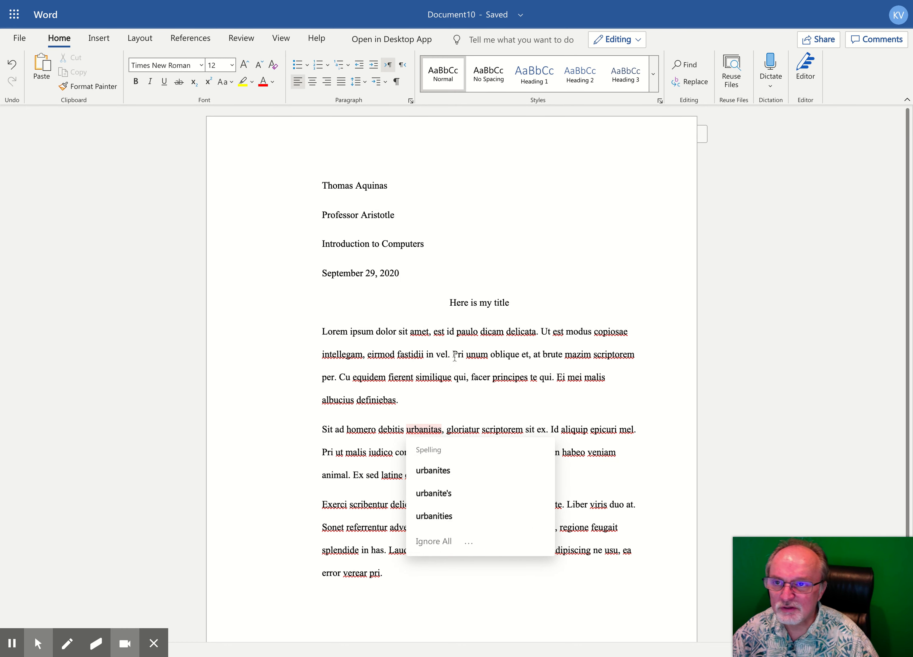
Undo the 1" indent applied before the text of the entire document.
click(12, 64)
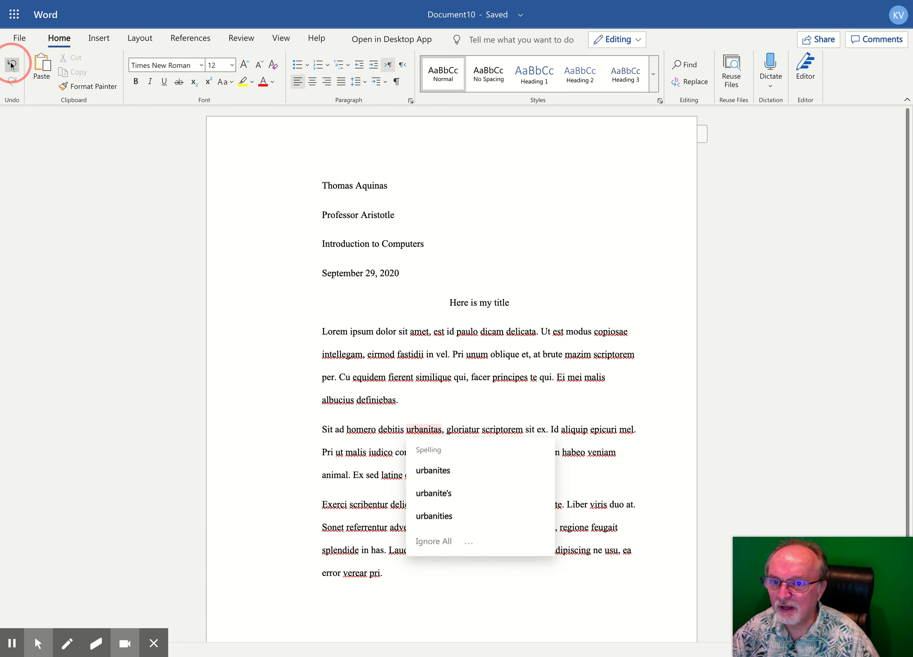
click(265, 273)
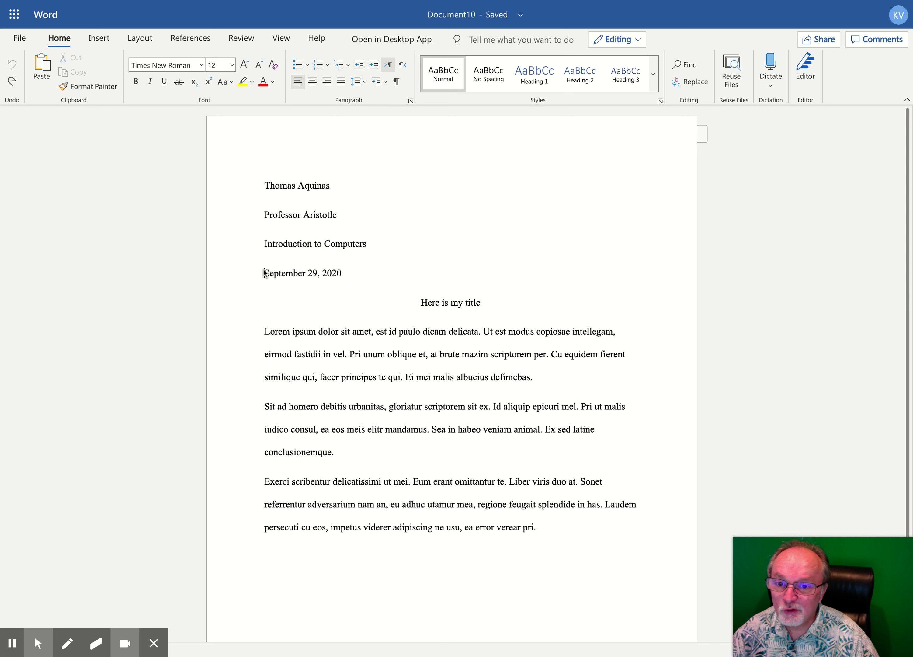
drag(538, 380, 383, 378)
click(358, 447)
Indent only the second body paragraph, starting "Sit ad homero", by 1" before the text.
drag(265, 406, 348, 454)
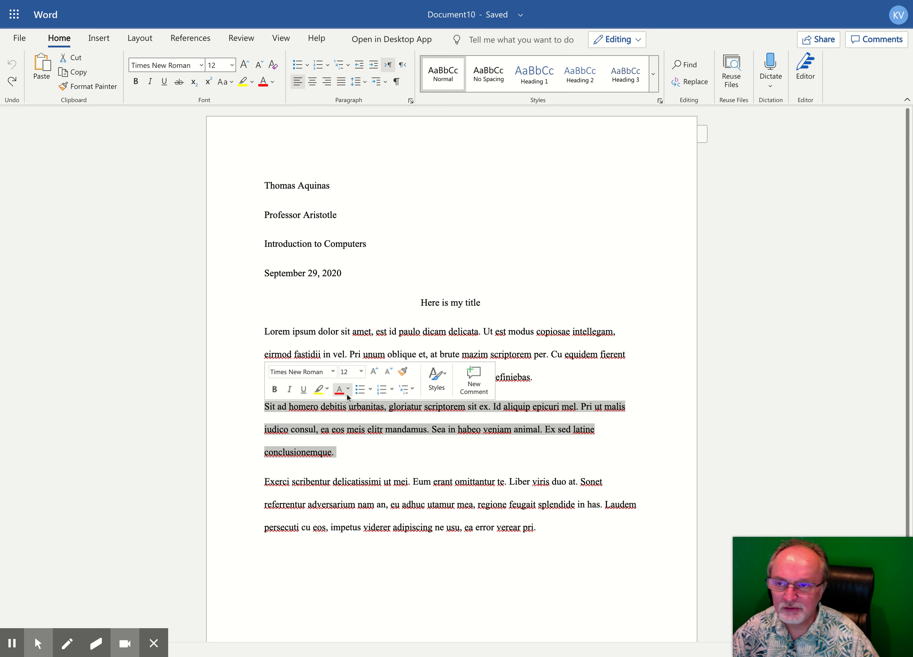
click(411, 102)
click(356, 324)
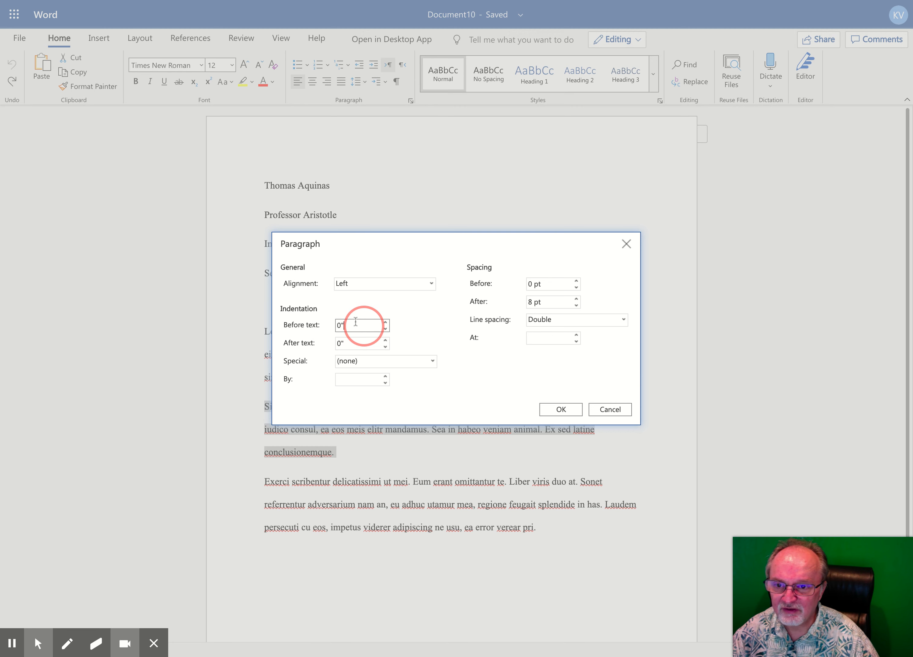
drag(356, 322, 342, 321)
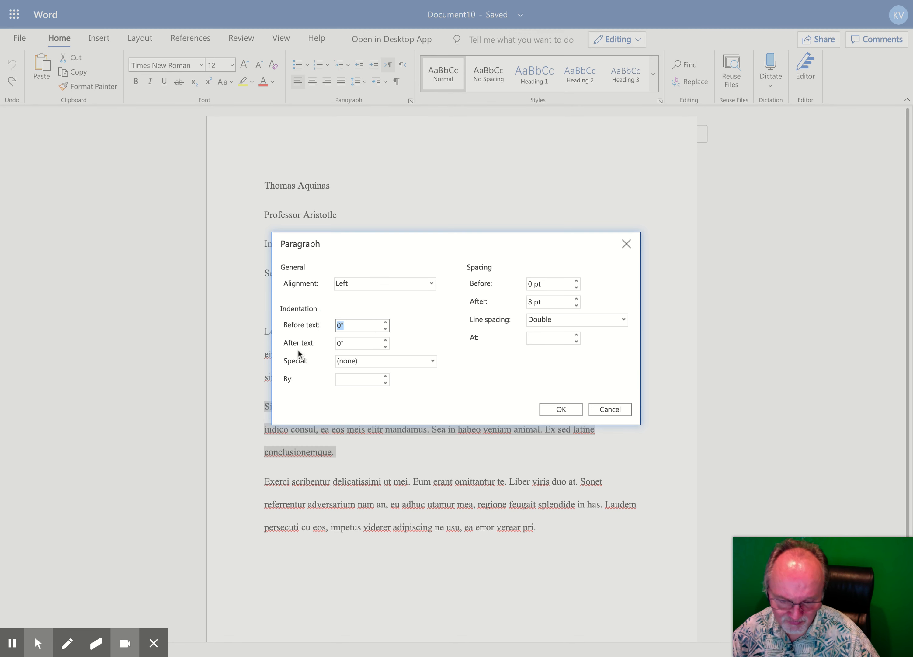
text(1)
click(564, 409)
click(533, 447)
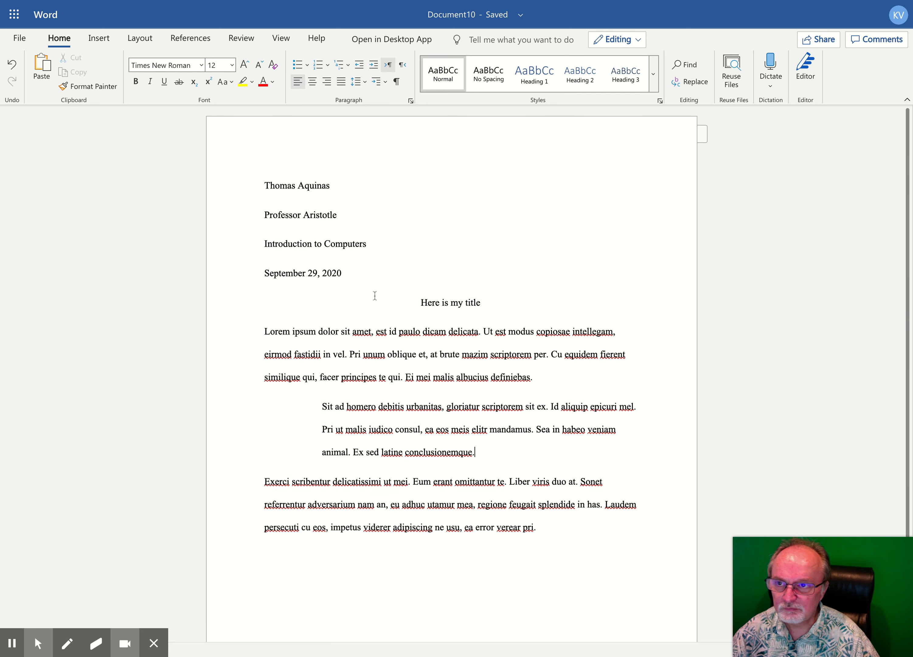
Undo the second body paragraph's 1" indent and clear the selection.
click(12, 65)
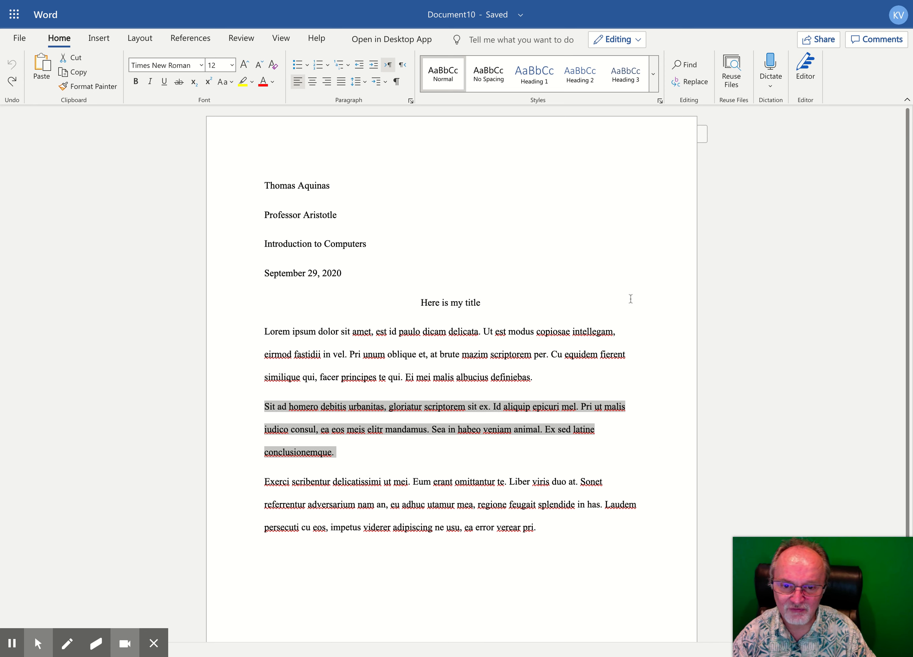
click(607, 494)
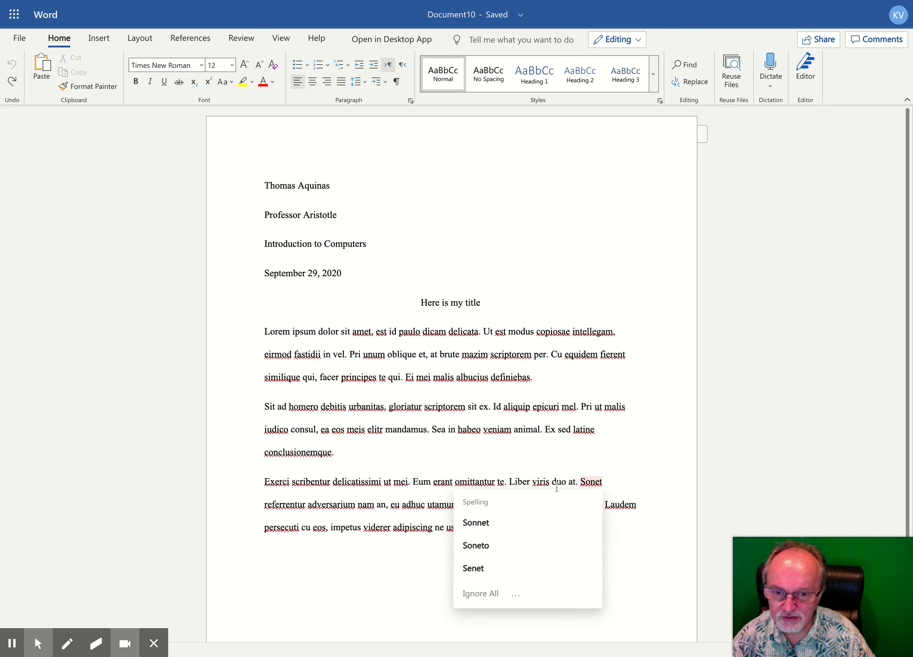
click(649, 536)
click(604, 538)
Set a 1" indent after the text for everything from the professor line through the last body paragraph.
drag(604, 538, 431, 108)
click(410, 102)
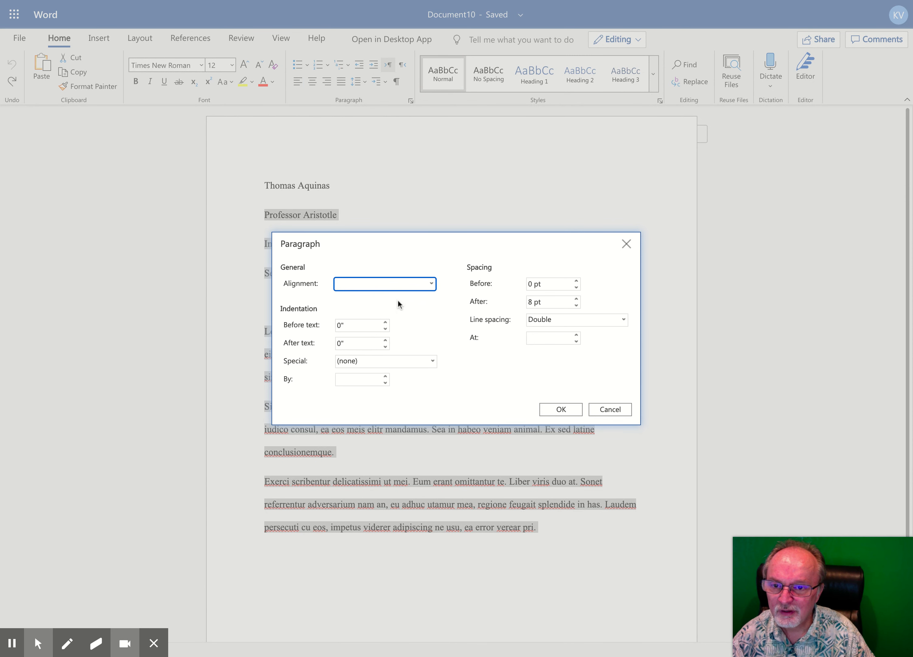
click(358, 344)
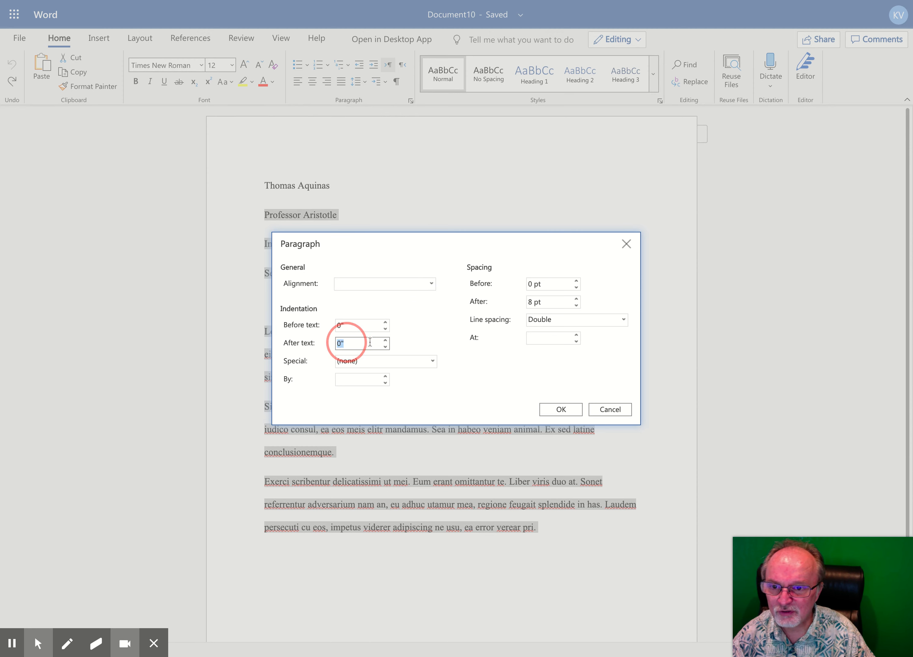
drag(369, 342, 321, 343)
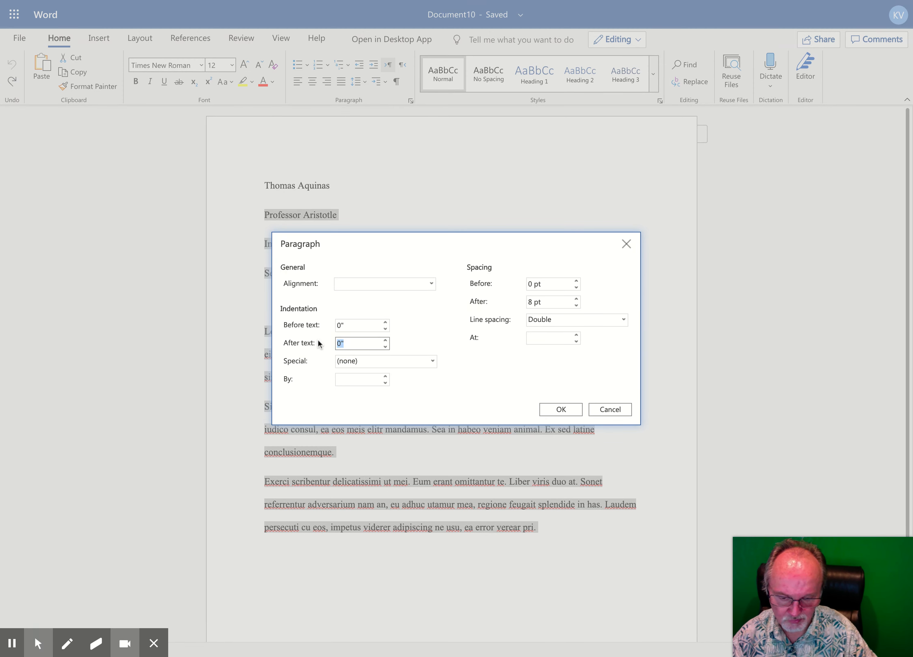
text(1)
click(569, 409)
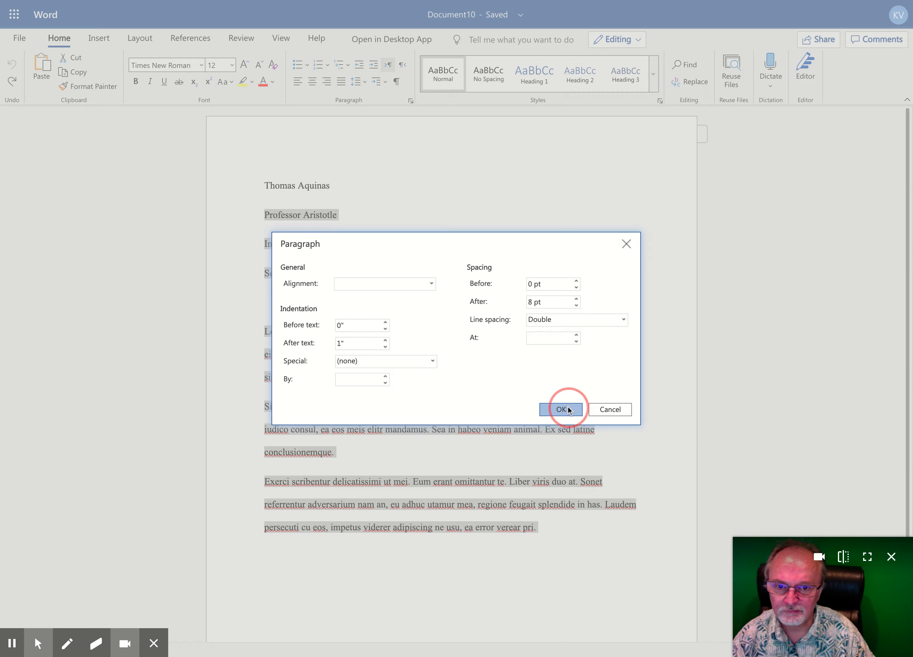
click(634, 426)
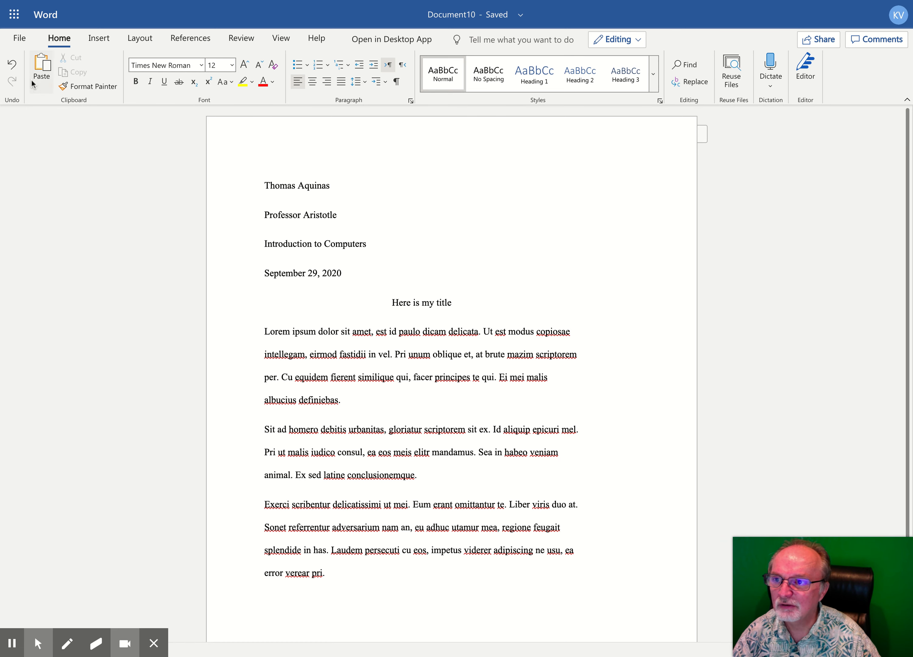
Undo the 1" indent set after the text and clear the selection.
click(12, 65)
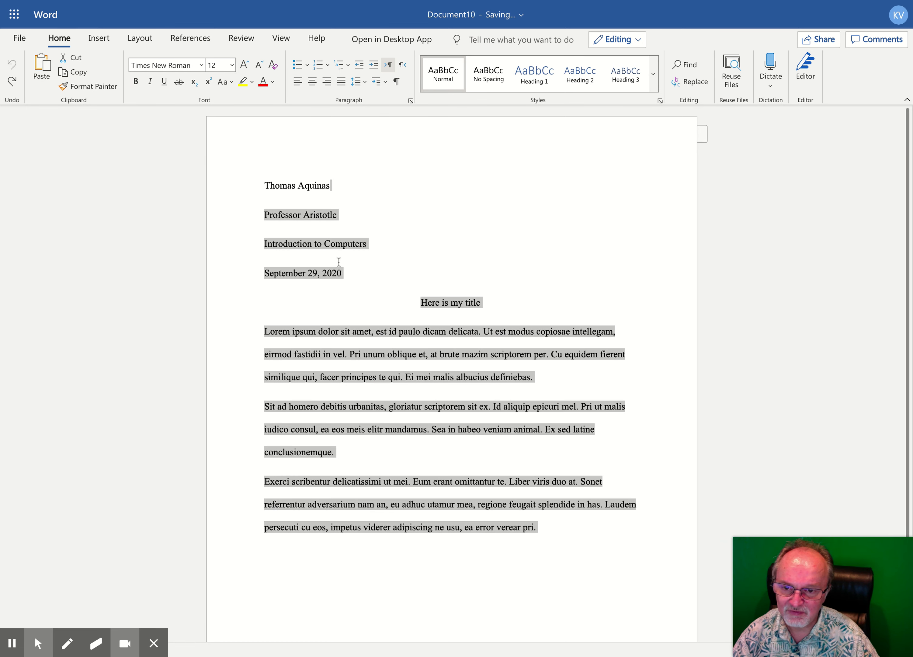
click(351, 301)
click(344, 451)
Indent the second body paragraph by 1" both before and after the text, as a block quotation.
drag(344, 451, 243, 416)
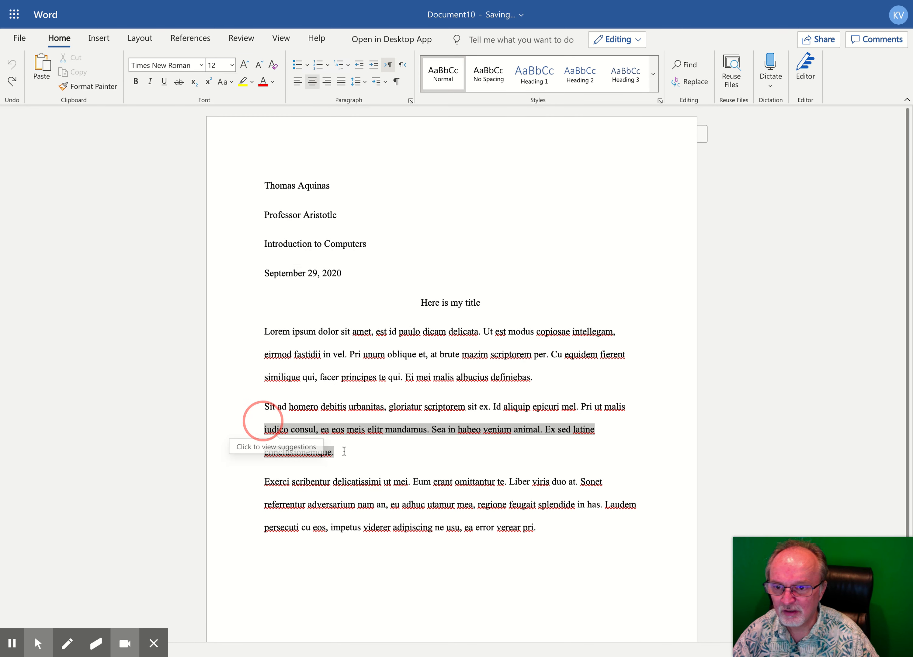
click(411, 101)
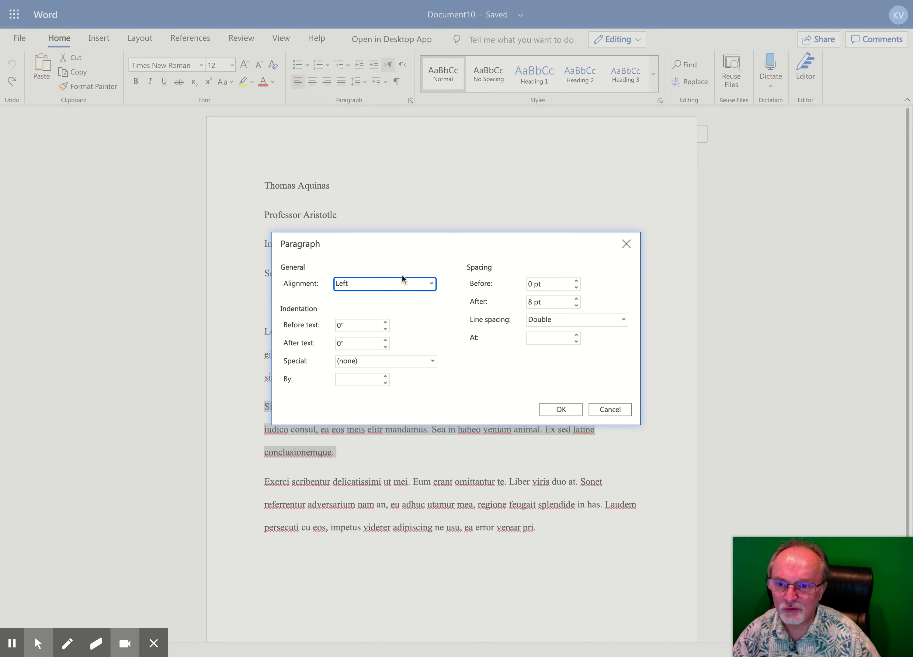
click(366, 325)
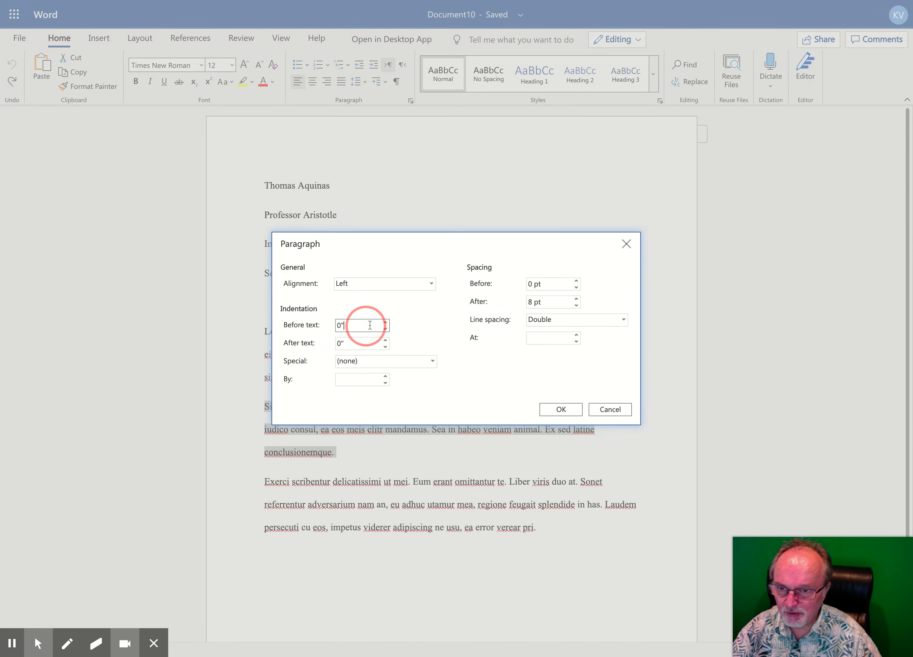
drag(370, 325, 331, 349)
text(1)
click(553, 408)
click(570, 453)
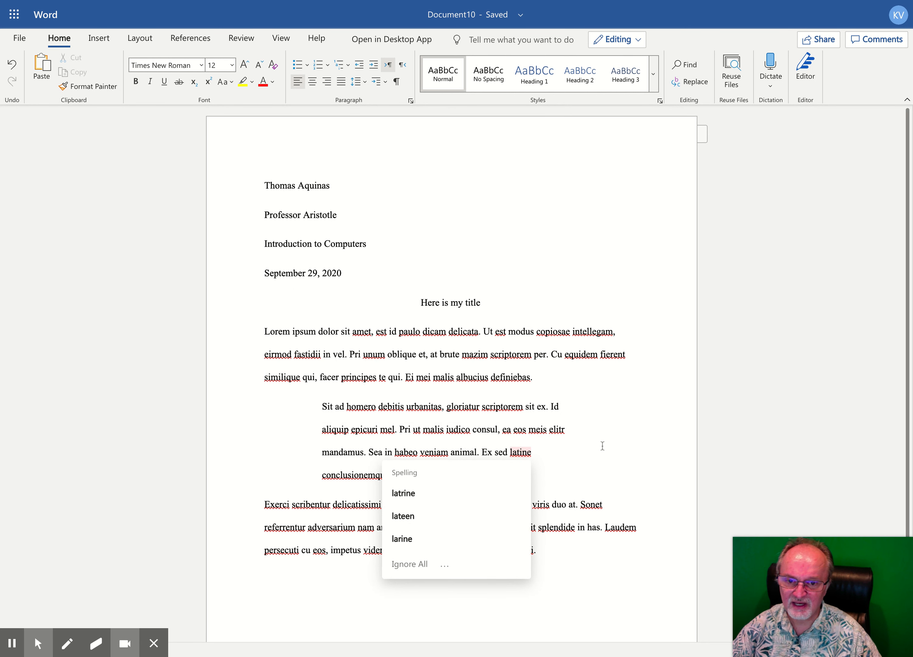
click(636, 609)
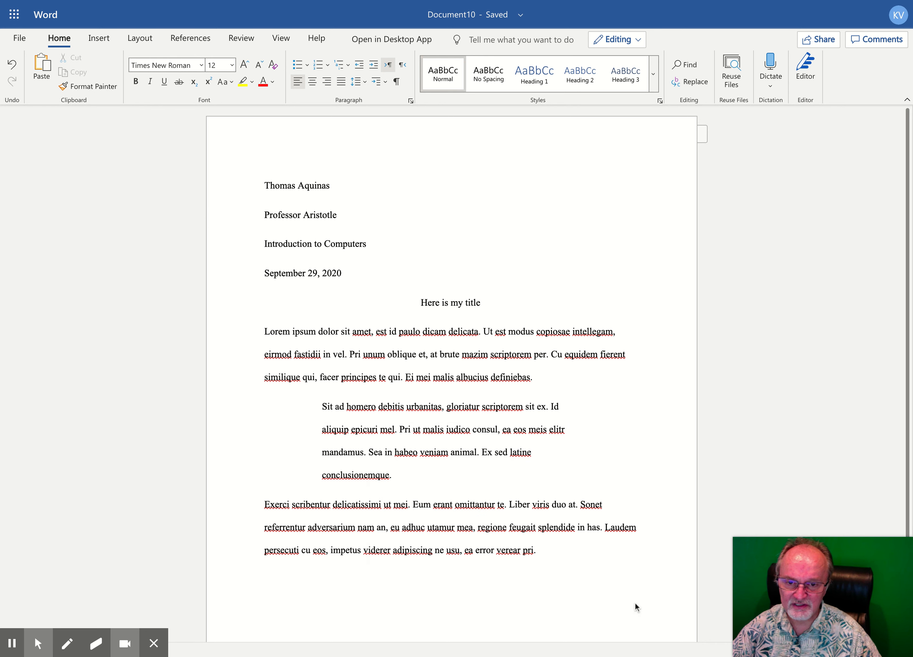
Undo the block-quotation indents on the second body paragraph.
click(11, 66)
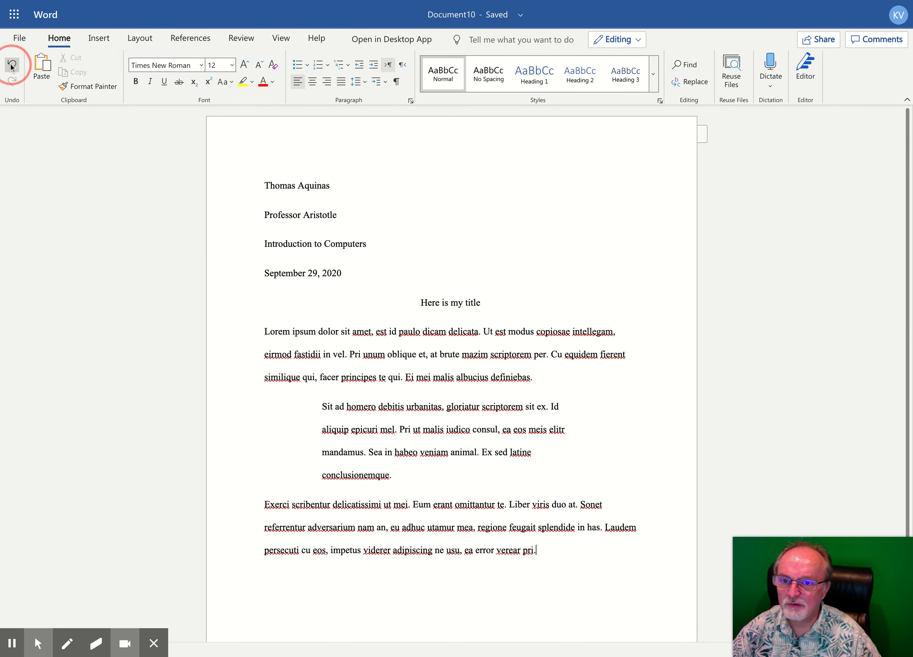
click(221, 416)
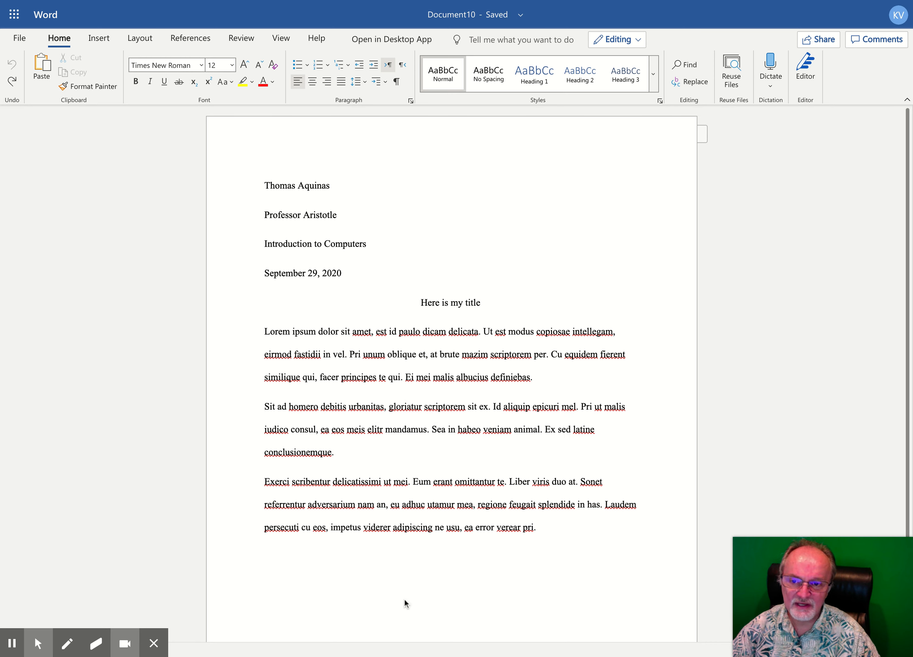
Apply a special First line indent of 0.5" to the three body paragraphs below the title.
click(266, 335)
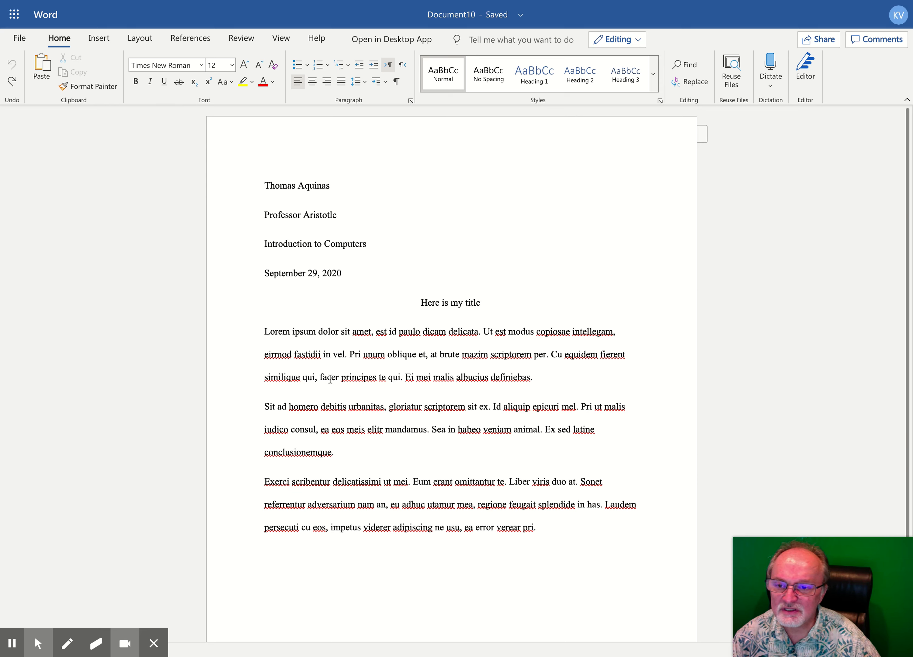
drag(556, 529, 266, 336)
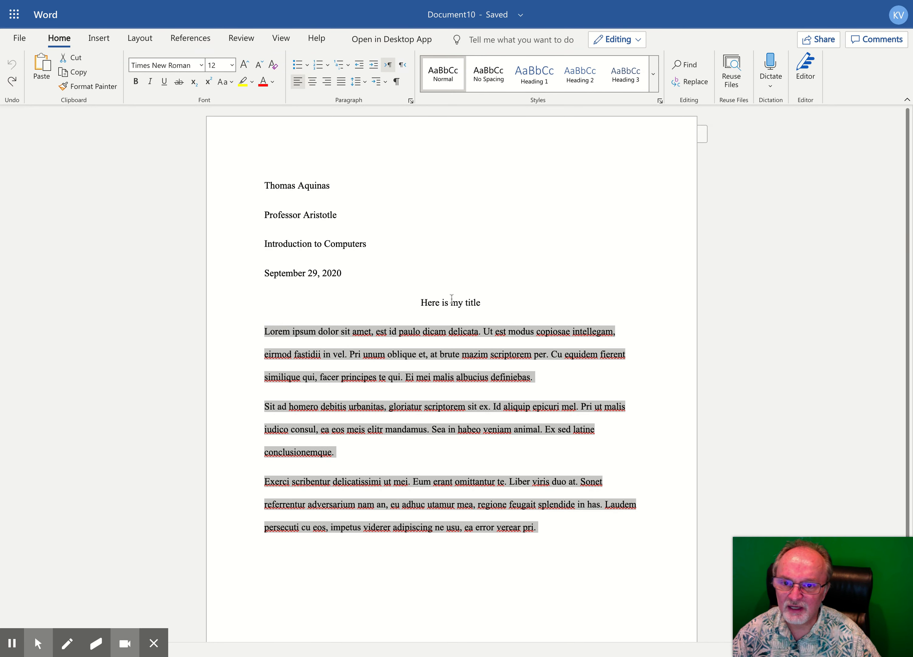
click(410, 101)
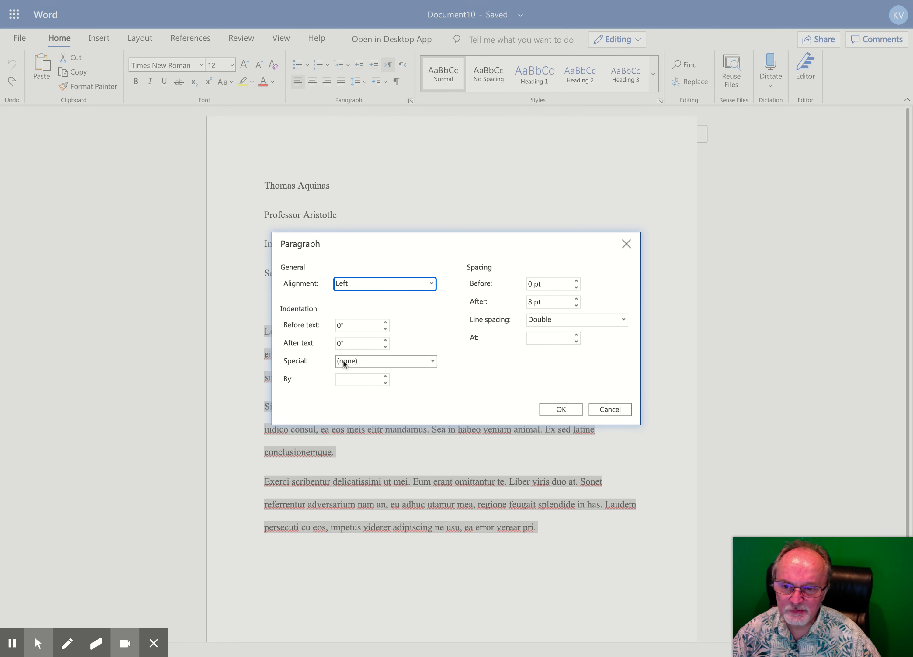
click(424, 360)
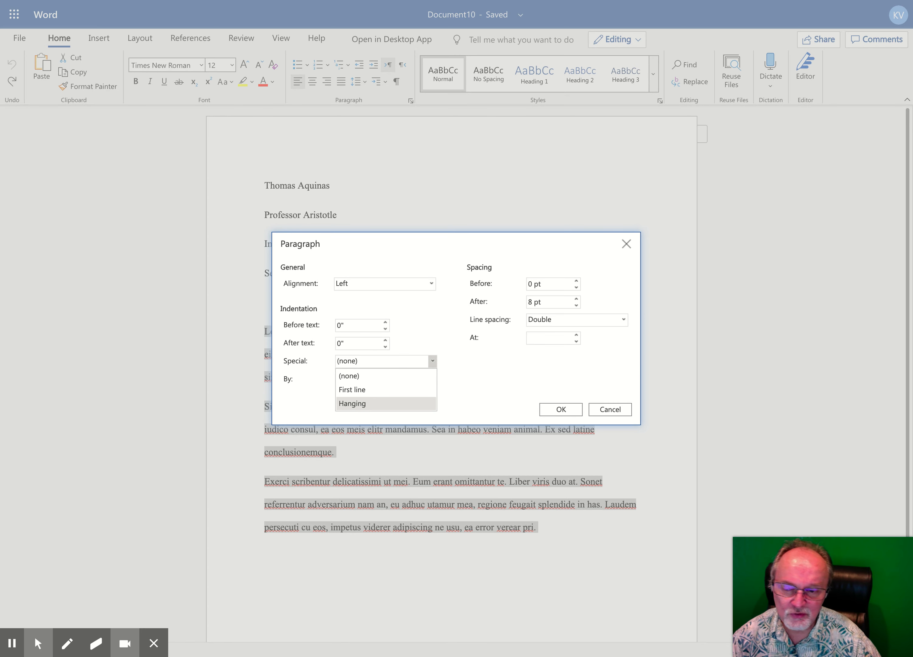
click(362, 390)
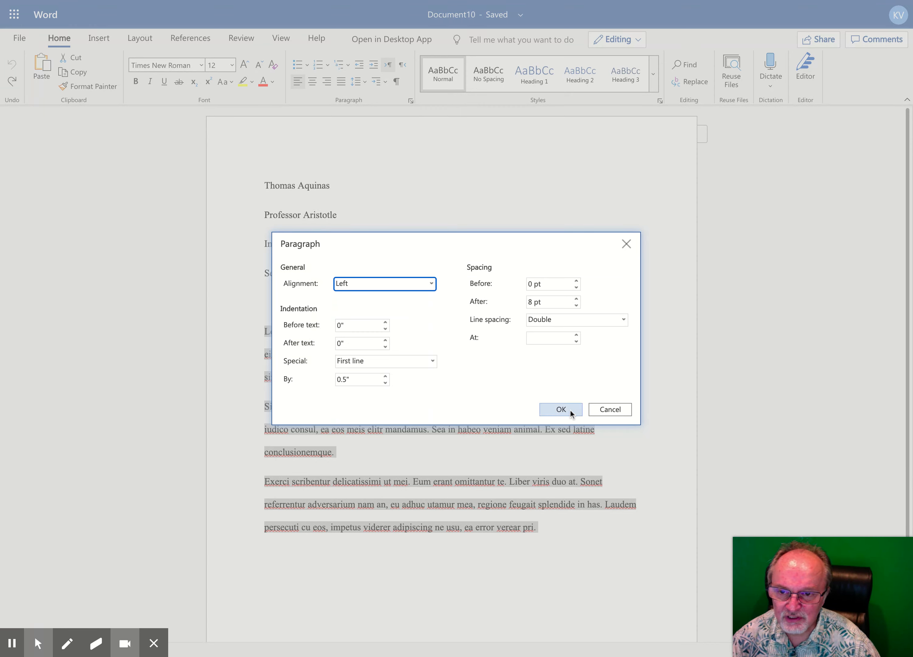
click(562, 409)
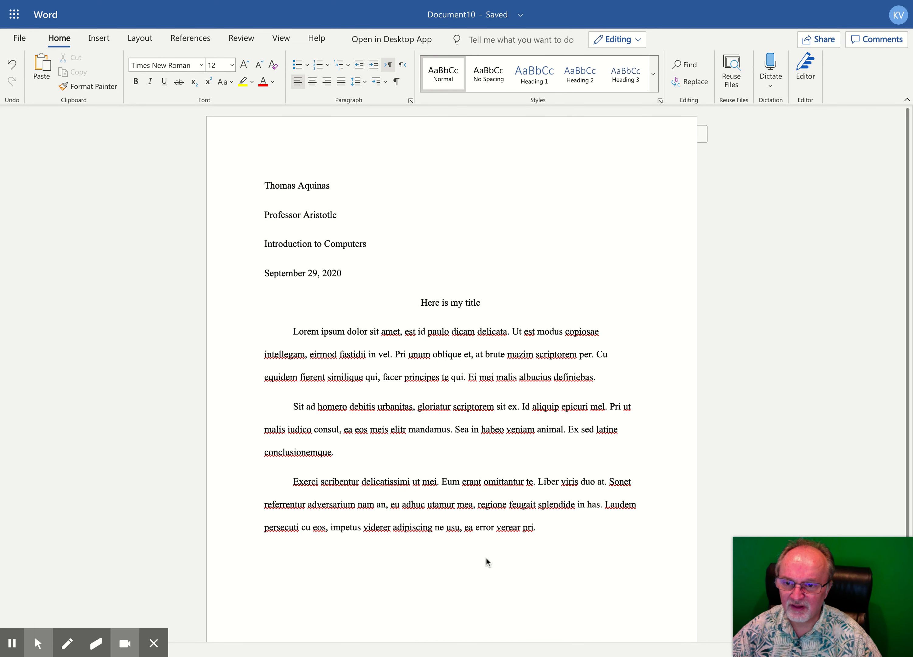